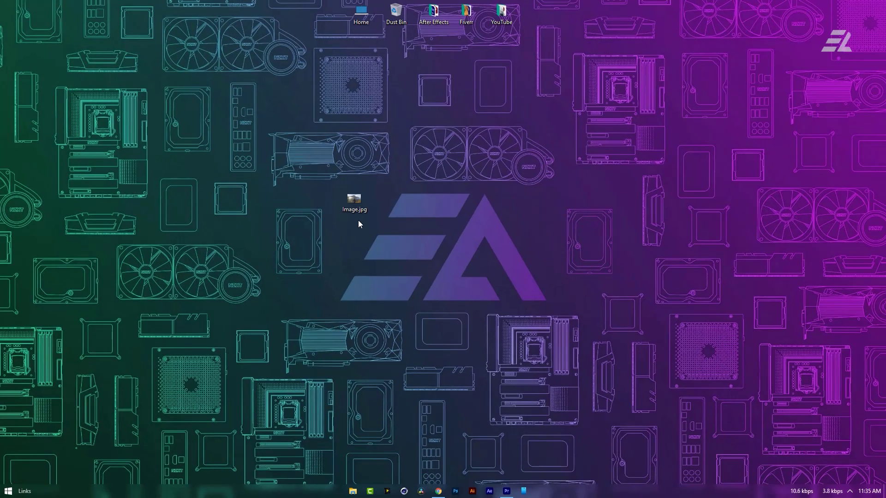
Preview Image.jpg, close the viewer, and open the photo in Adobe Photoshop 2021 via Open with
{"action": "double_click", "coordinate": [355, 202]}
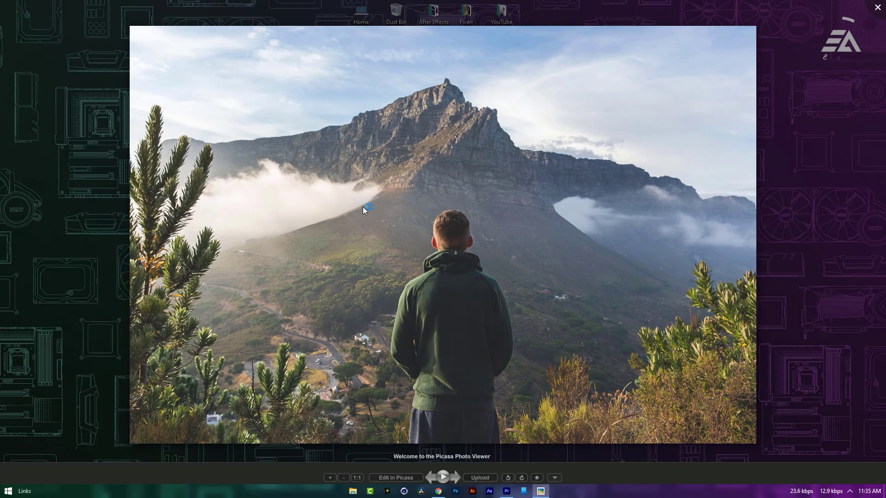
{"action": "left_click", "coordinate": [874, 7]}
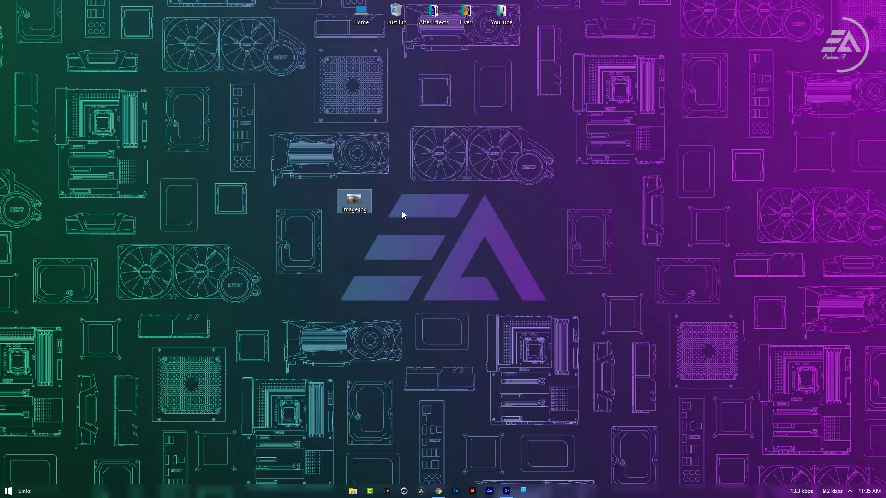
{"action": "right_click", "coordinate": [356, 186]}
{"action": "mouse_move", "coordinate": [383, 328]}
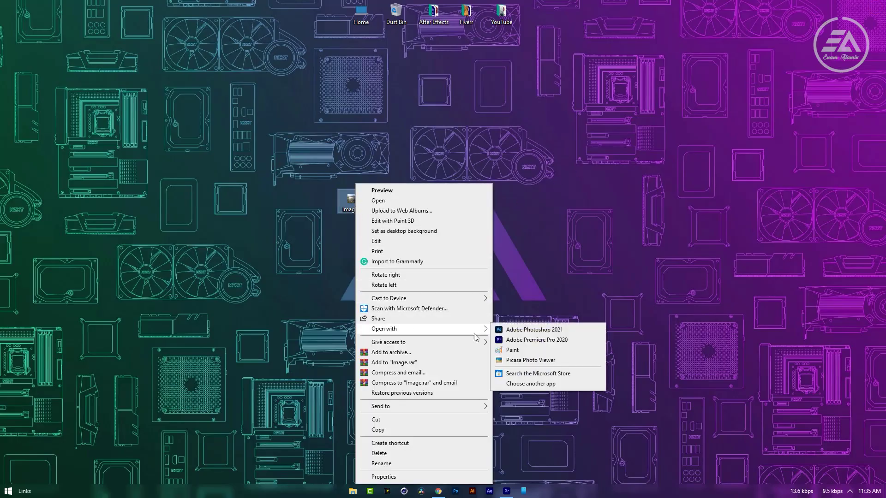
{"action": "left_click", "coordinate": [569, 334]}
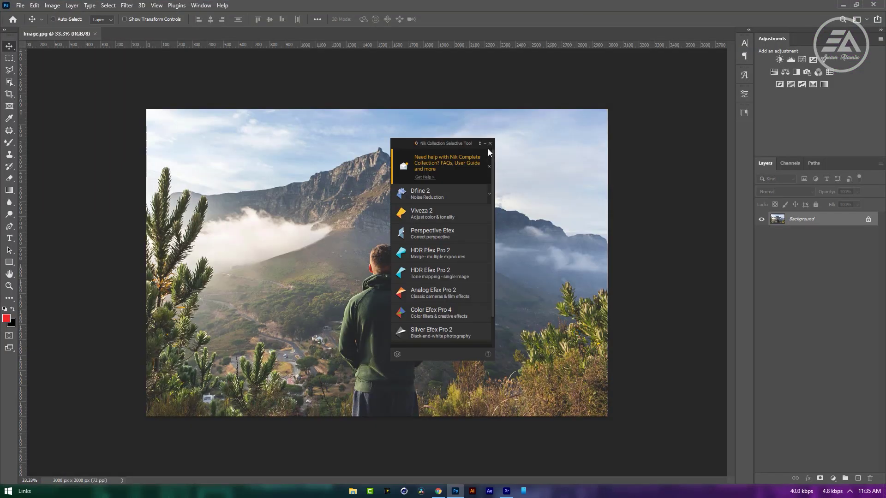
Dismiss the plugin panel and switch to the Quick Selection Tool with a smaller brush
{"action": "left_click", "coordinate": [490, 143]}
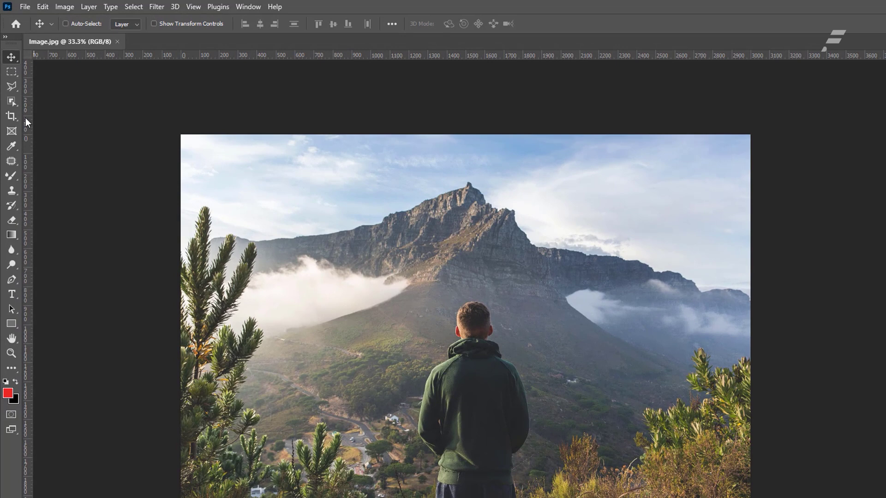
{"action": "left_click", "coordinate": [10, 103]}
{"action": "left_click", "coordinate": [75, 113]}
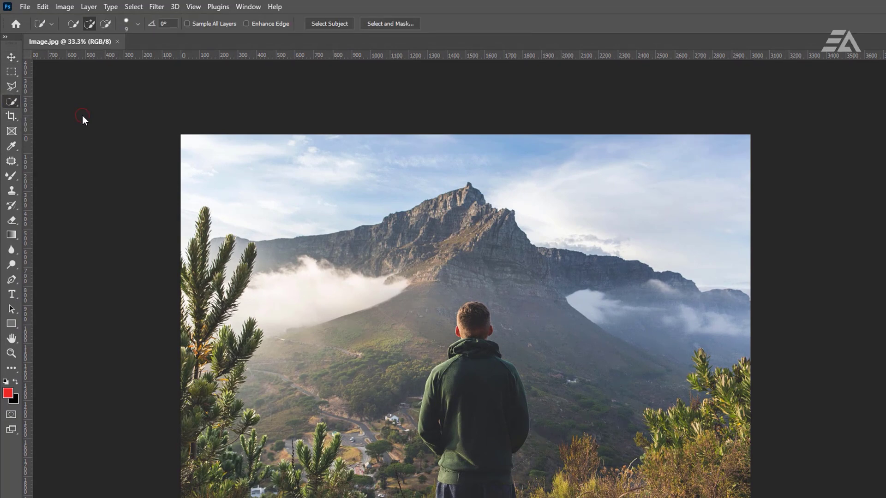
{"action": "scroll", "coordinate": [455, 392], "scroll_direction": "up", "scroll_amount": 2}
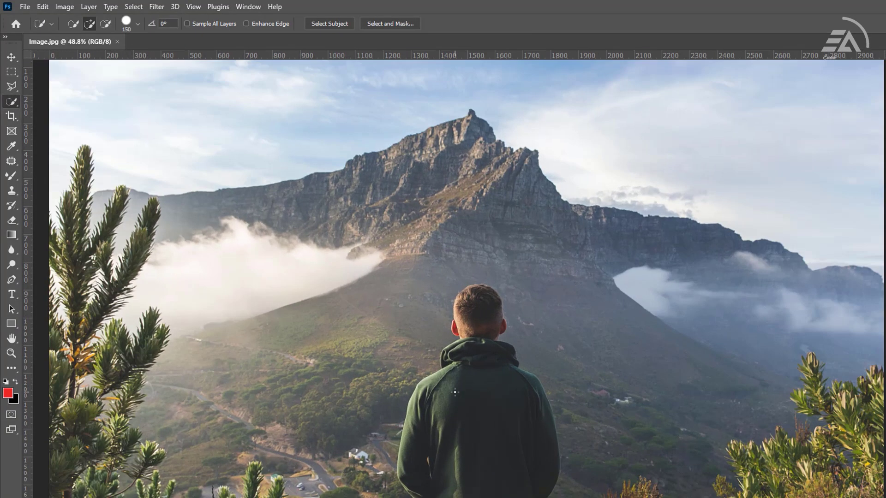
{"action": "scroll", "coordinate": [455, 393], "scroll_direction": "up", "scroll_amount": 1}
{"action": "key", "text": "bracketleft"}
{"action": "key", "text": "bracketleft"}
{"action": "key", "text": "bracketleft"}
Paint a selection over the man's head, hoodie and back
{"action": "left_click_drag", "start_coordinate": [475, 297], "coordinate": [475, 300]}
{"action": "scroll", "coordinate": [468, 339], "scroll_direction": "up", "scroll_amount": 1}
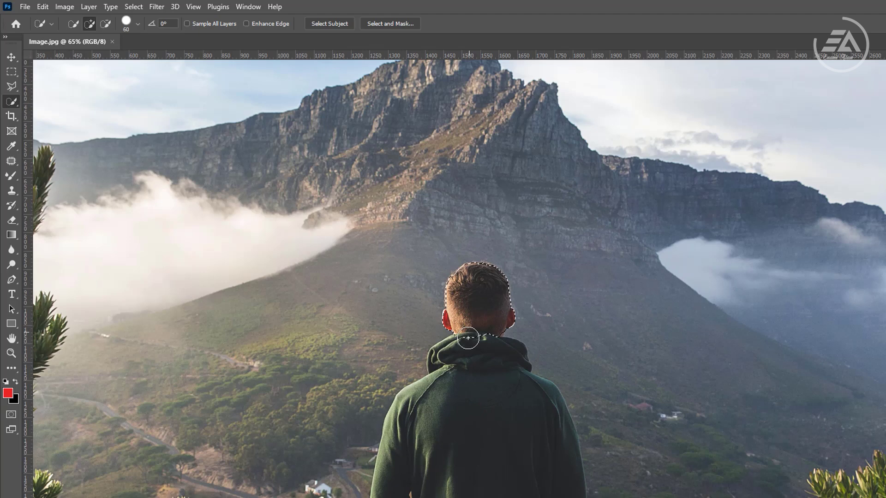
{"action": "left_click_drag", "start_coordinate": [469, 339], "coordinate": [523, 428]}
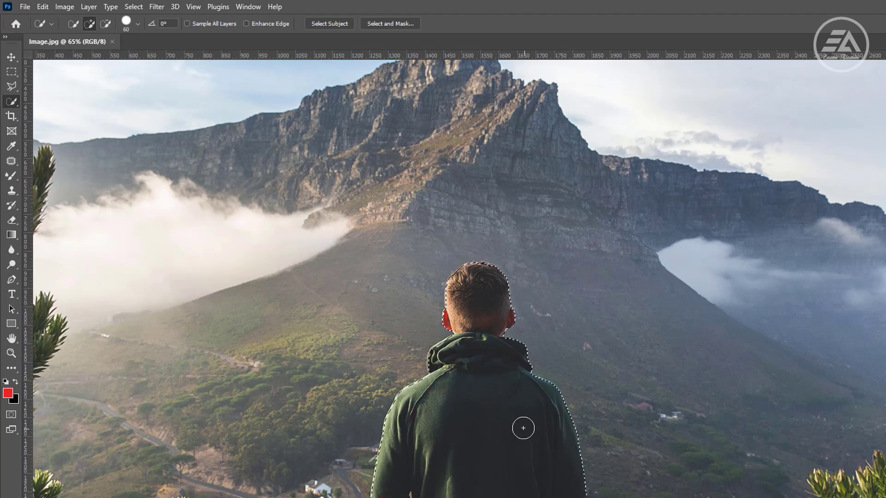
{"action": "scroll", "coordinate": [523, 428], "scroll_direction": "down", "scroll_amount": 3}
{"action": "scroll", "coordinate": [522, 297], "scroll_direction": "down", "scroll_amount": 3}
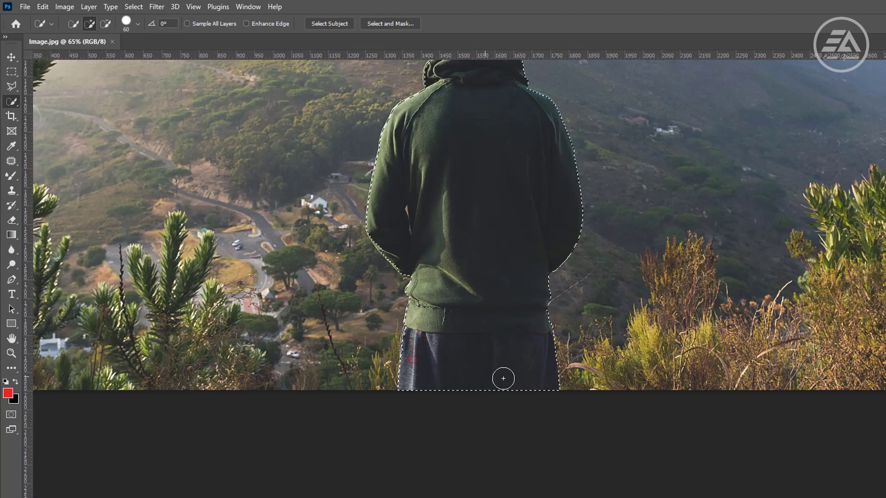
{"action": "scroll", "coordinate": [503, 379], "scroll_direction": "up", "scroll_amount": 3}
{"action": "scroll", "coordinate": [516, 407], "scroll_direction": "up", "scroll_amount": 3}
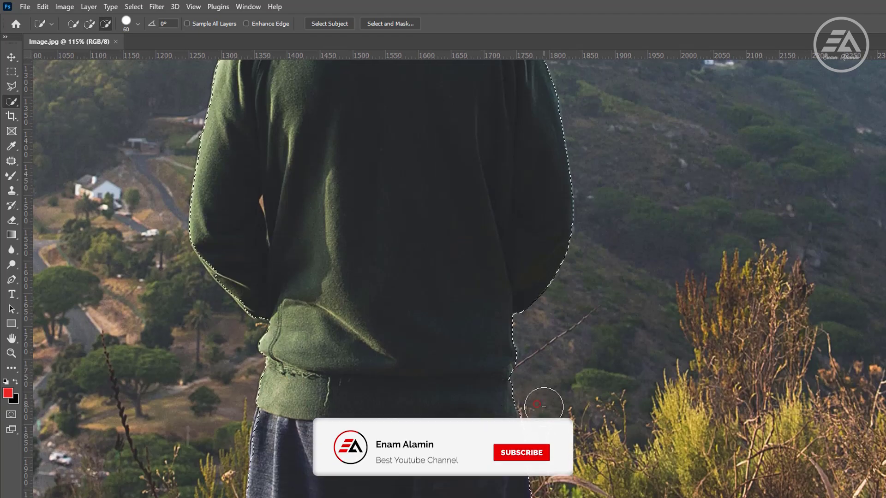
{"action": "scroll", "coordinate": [401, 341], "scroll_direction": "up", "scroll_amount": 3}
{"action": "scroll", "coordinate": [362, 394], "scroll_direction": "up", "scroll_amount": 5}
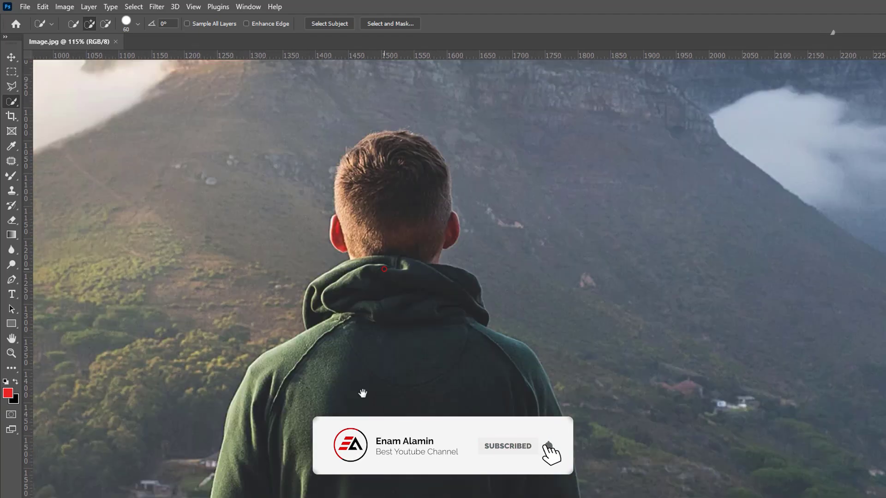
{"action": "scroll", "coordinate": [363, 393], "scroll_direction": "up", "scroll_amount": 1}
{"action": "scroll", "coordinate": [380, 316], "scroll_direction": "up", "scroll_amount": 3}
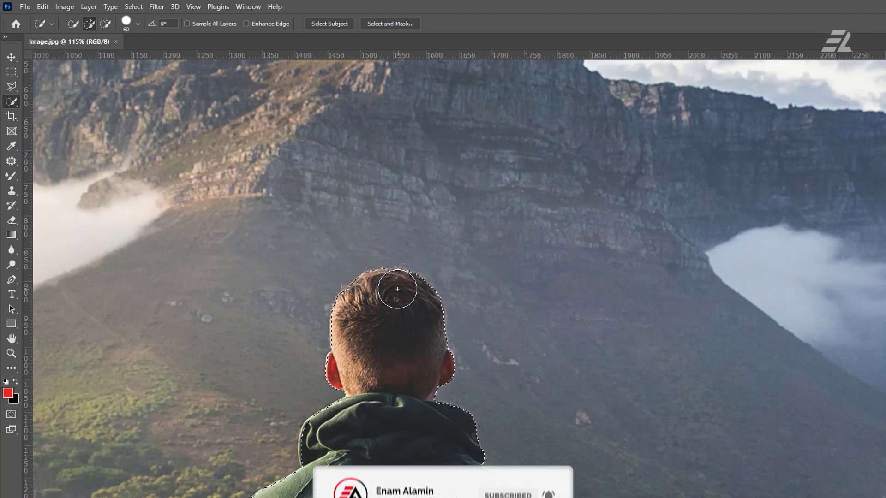
{"action": "scroll", "coordinate": [395, 389], "scroll_direction": "down", "scroll_amount": 2}
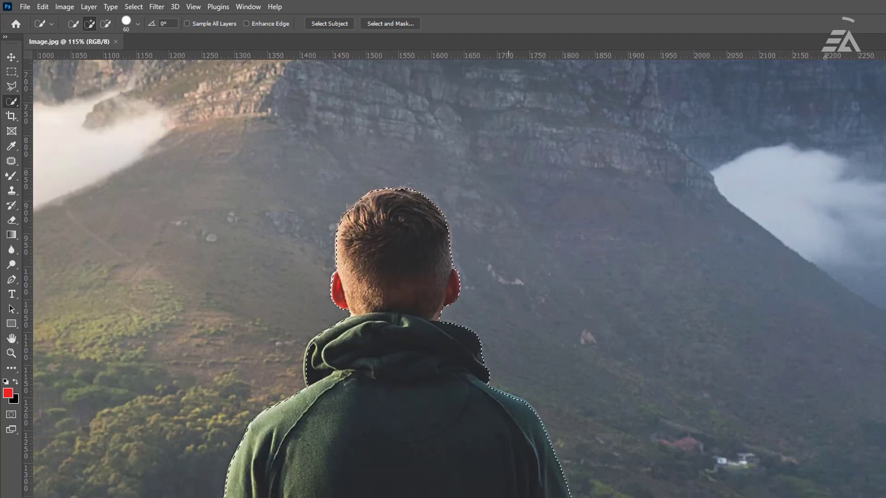
{"action": "scroll", "coordinate": [476, 351], "scroll_direction": "down", "scroll_amount": 5}
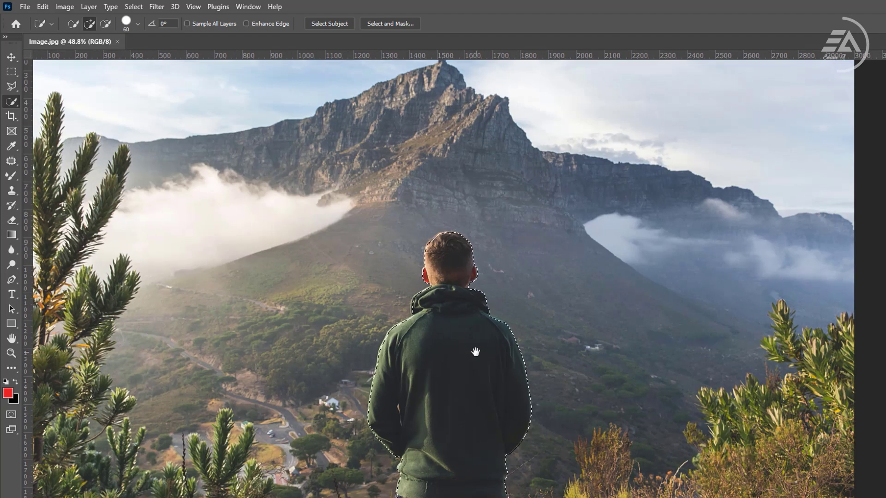
Smooth the selection around the man via Select > Modify > Smooth with a small radius
{"action": "left_click", "coordinate": [135, 7]}
{"action": "mouse_move", "coordinate": [144, 178]}
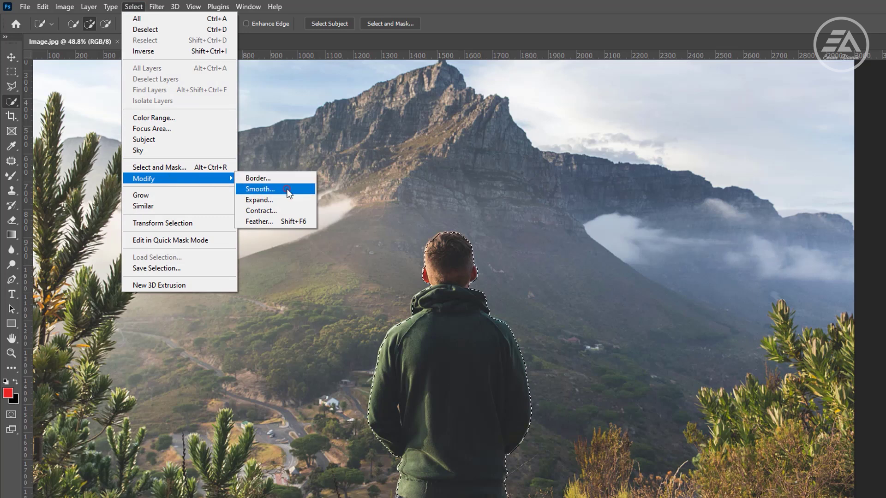
{"action": "left_click", "coordinate": [277, 189]}
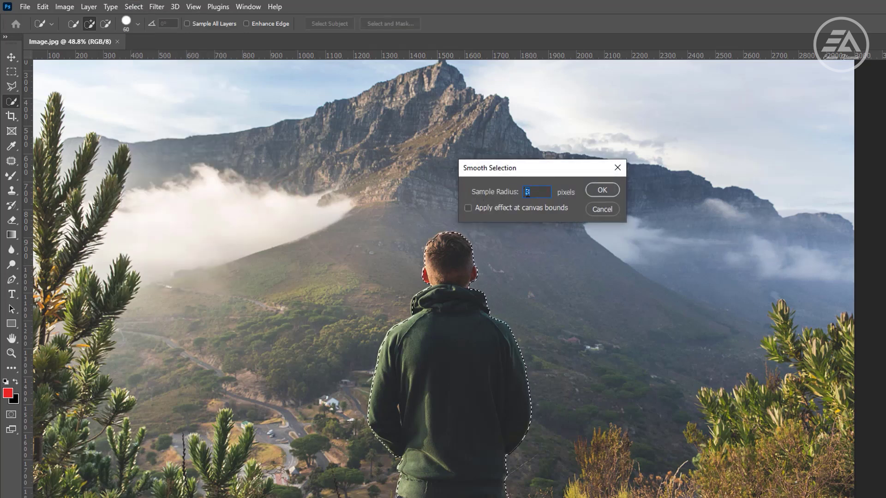
{"action": "left_click", "coordinate": [600, 187]}
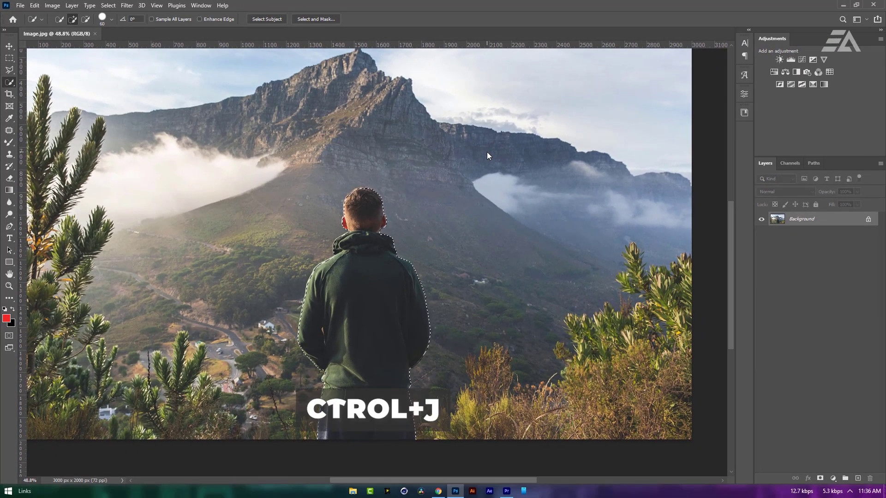
Copy the selected man onto Layer 1 with Ctrl+J and toggle layer visibility to check the cutout
{"action": "key", "text": "ctrl+j"}
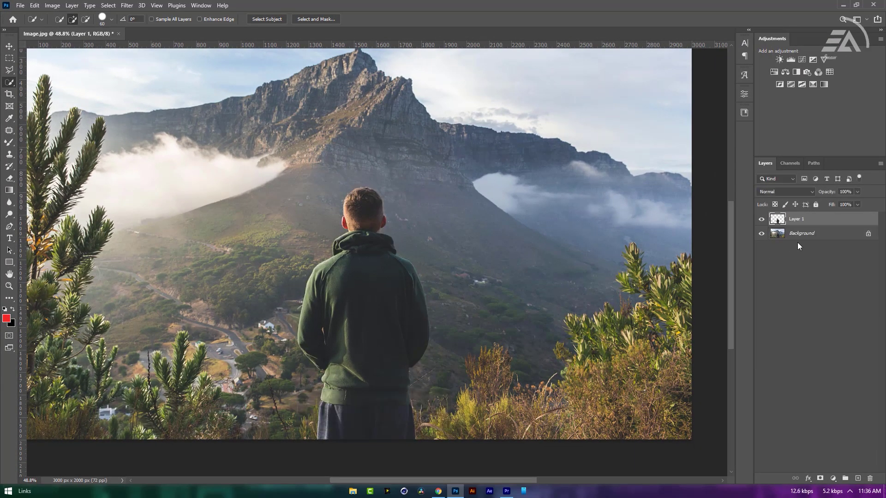
{"action": "left_click", "coordinate": [760, 234]}
{"action": "left_click", "coordinate": [759, 220]}
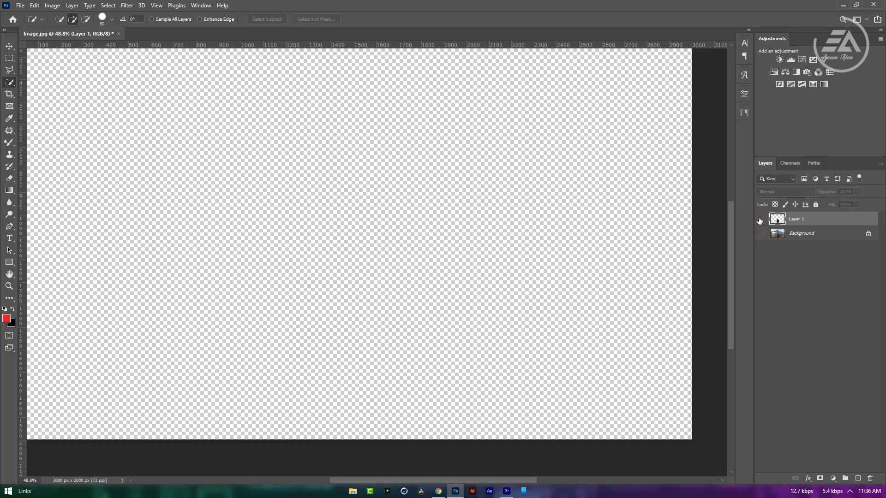
{"action": "left_click", "coordinate": [759, 220]}
{"action": "left_click", "coordinate": [762, 234]}
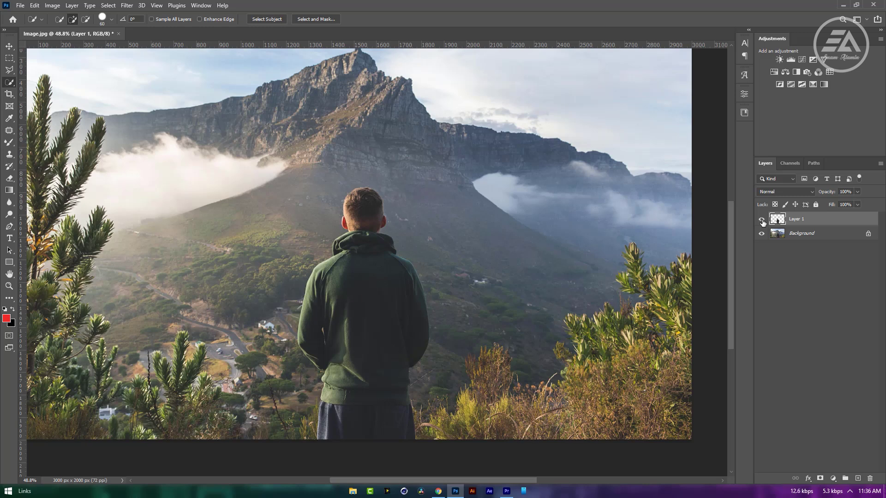
Hide Layer 1, reload its outline as a selection, and make Background the active layer
{"action": "left_click", "coordinate": [762, 220]}
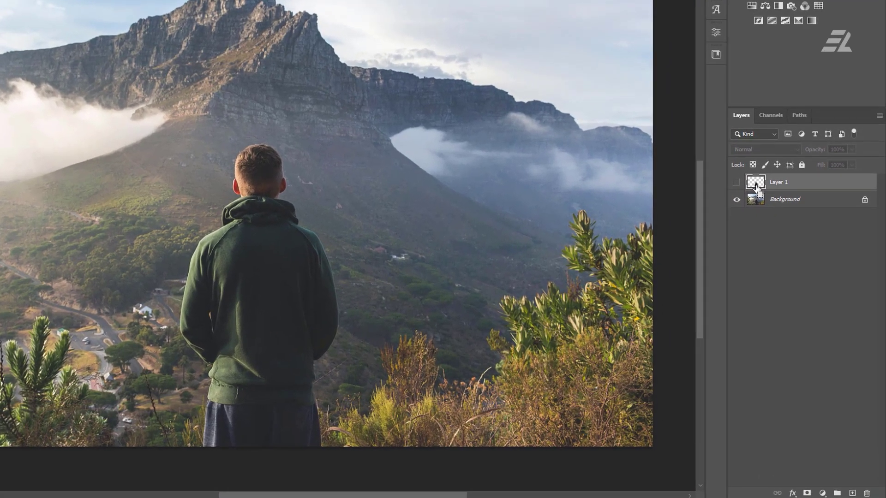
{"action": "left_click", "coordinate": [756, 185], "text": "ctrl"}
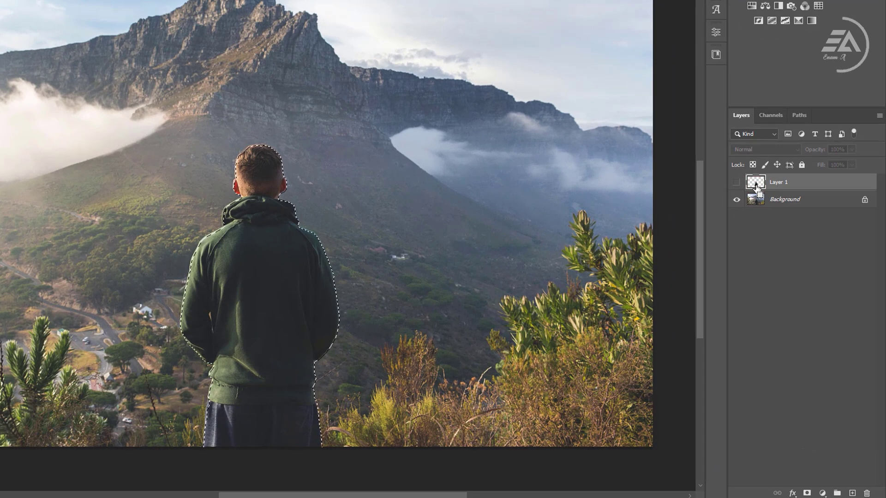
{"action": "left_click", "coordinate": [785, 199]}
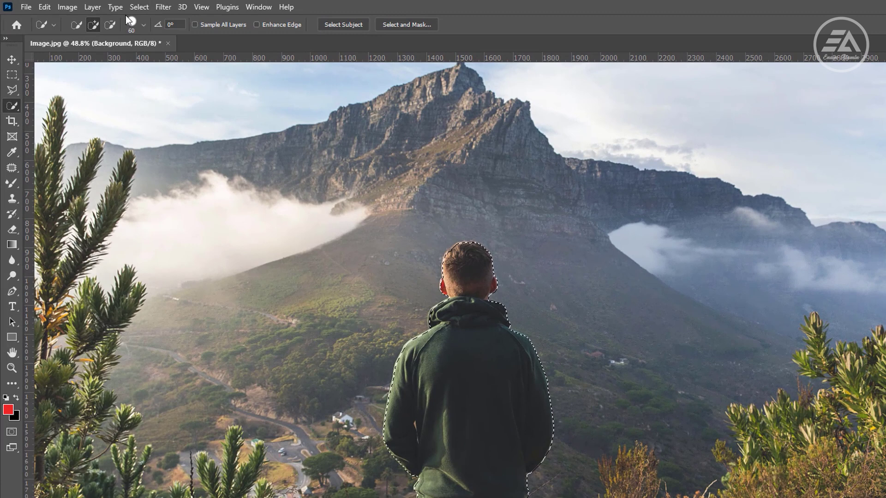
Expand the selection outward by 15 pixels
{"action": "left_click", "coordinate": [140, 7]}
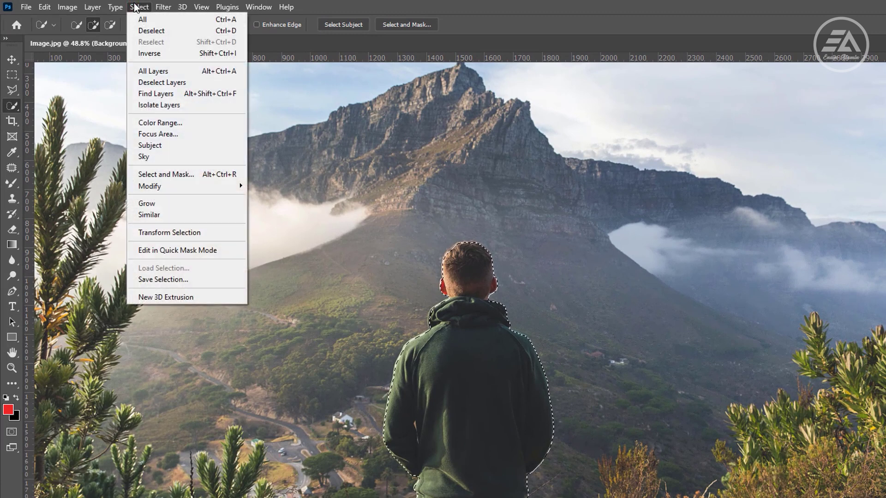
{"action": "mouse_move", "coordinate": [186, 186]}
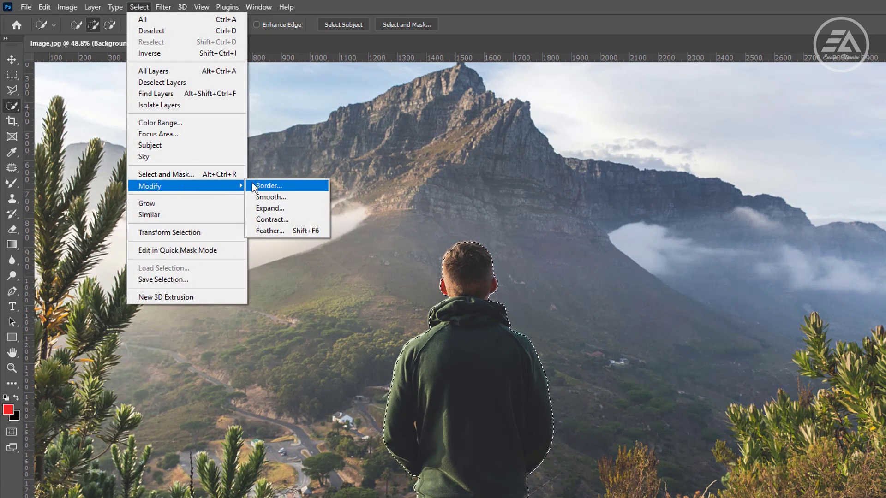
{"action": "left_click", "coordinate": [280, 206]}
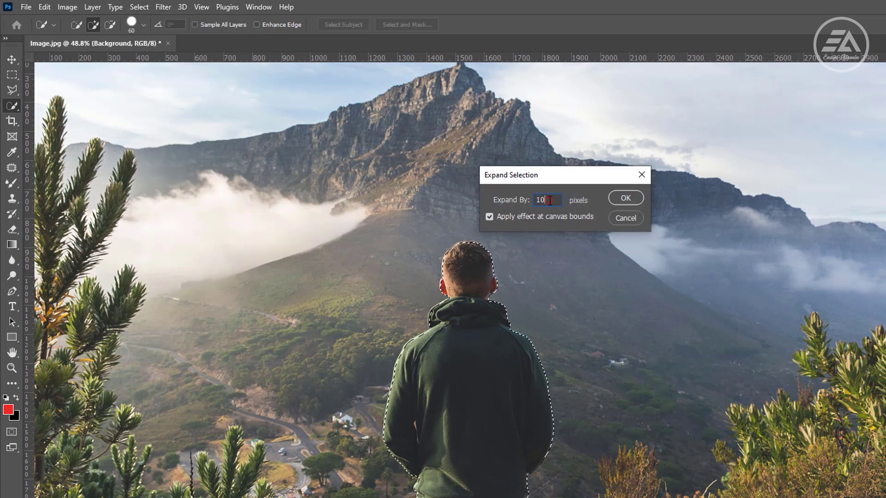
{"action": "type", "text": "15"}
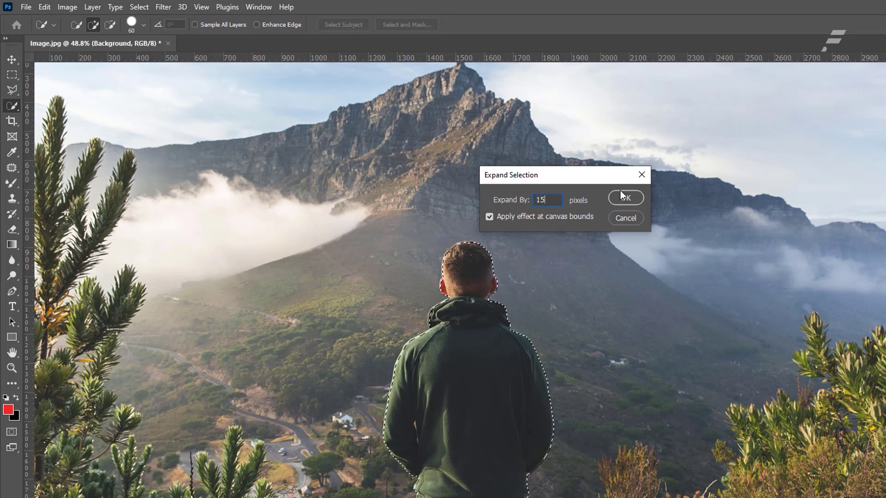
{"action": "left_click", "coordinate": [627, 196]}
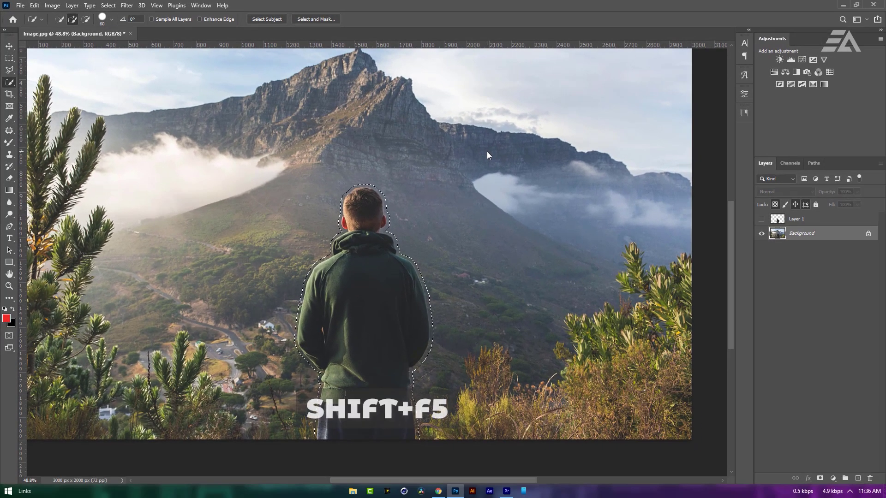
Content-Aware fill the person out of Background, deselect, and show Layer 1 again
{"action": "key", "text": "shift+F5"}
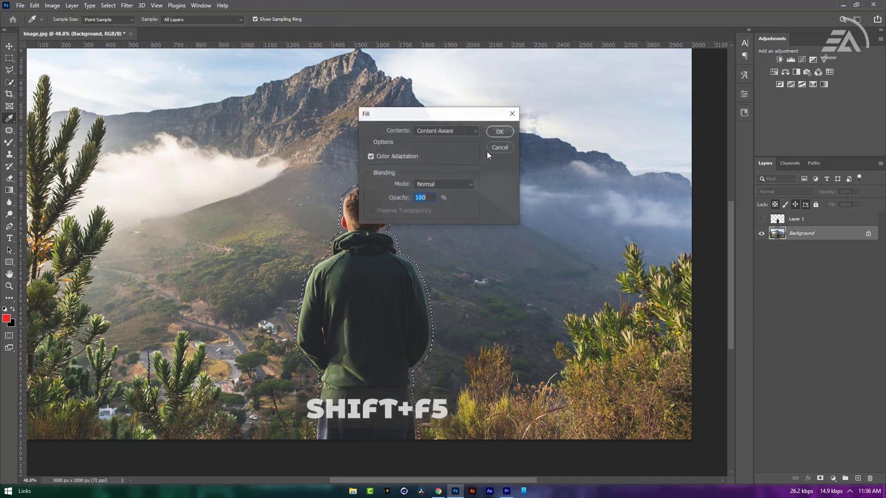
{"action": "left_click", "coordinate": [500, 131]}
{"action": "key", "text": "ctrl+d"}
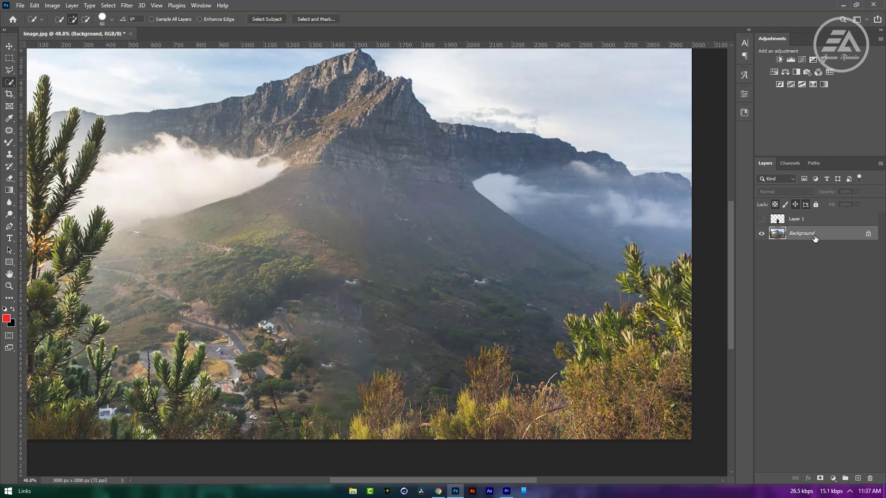
{"action": "left_click", "coordinate": [761, 220]}
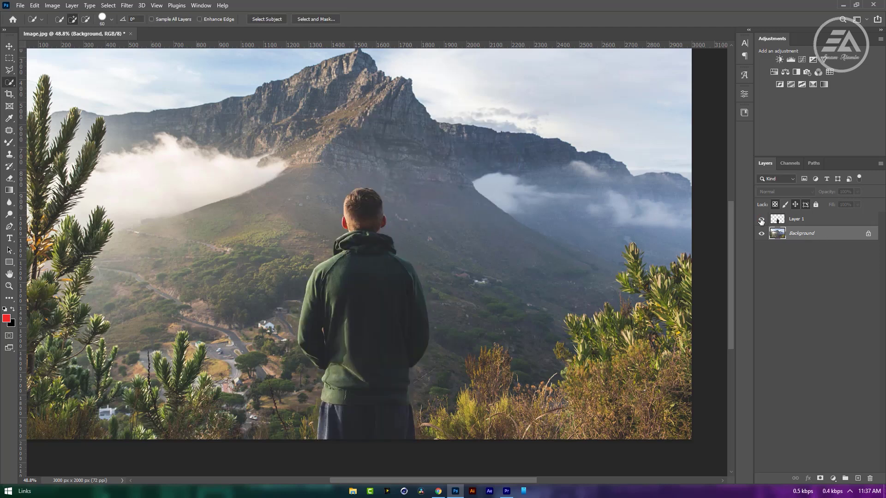
Save the layered document as Image.psd on the Desktop
{"action": "left_click", "coordinate": [20, 5]}
{"action": "left_click", "coordinate": [39, 120]}
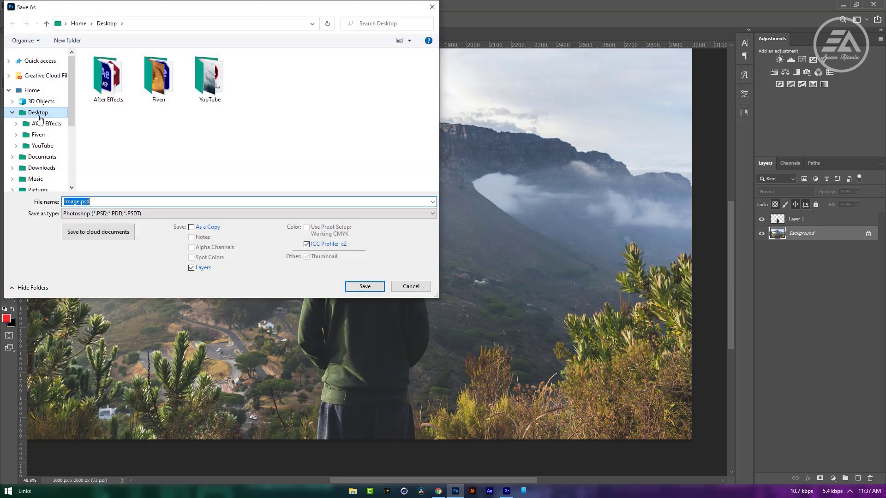
{"action": "left_click", "coordinate": [361, 288]}
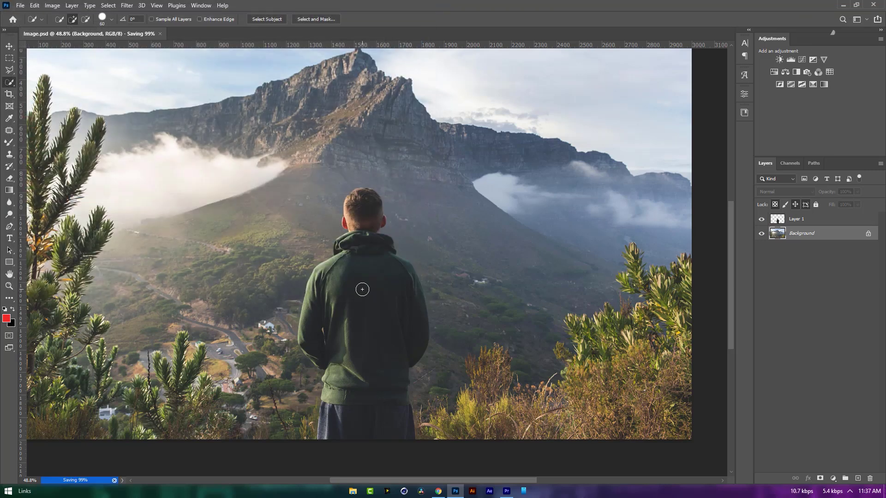
Minimize Photoshop, move Image.psd to the desktop centre, and bring up Premiere Pro
{"action": "left_click", "coordinate": [845, 4]}
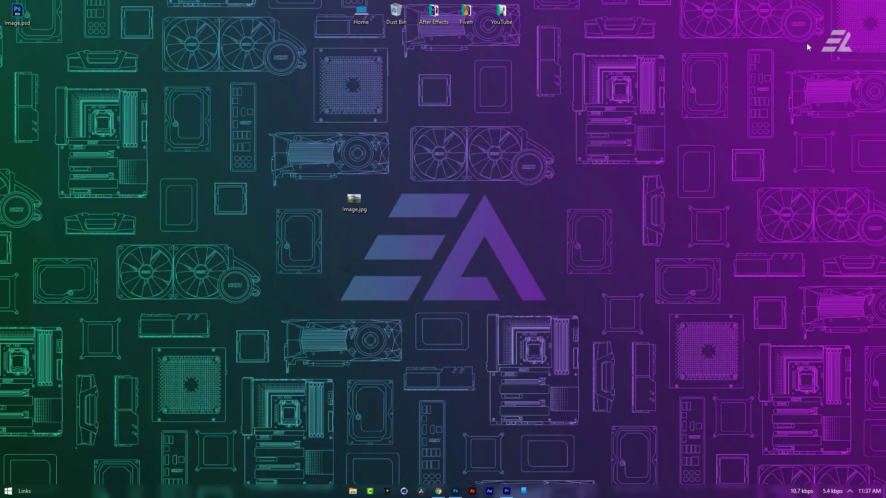
{"action": "mouse_move", "coordinate": [17, 16]}
{"action": "left_mouse_down"}
{"action": "mouse_move", "coordinate": [547, 220]}
{"action": "mouse_move", "coordinate": [541, 217]}
{"action": "left_mouse_up"}
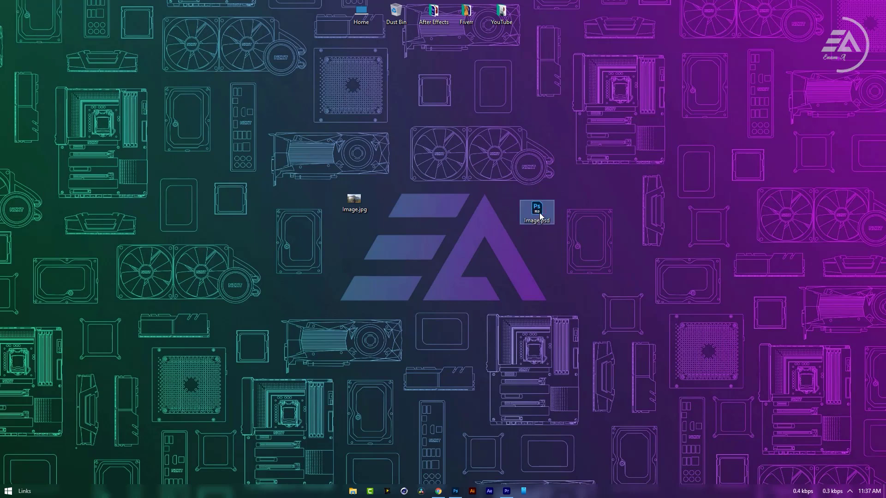
{"action": "left_click", "coordinate": [507, 491]}
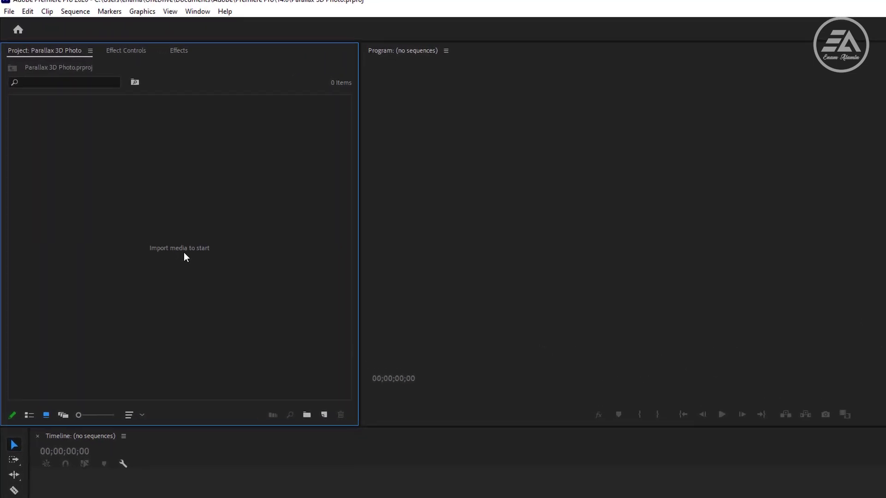
Import Image.psd from the Desktop through the Project panel
{"action": "double_click", "coordinate": [219, 296]}
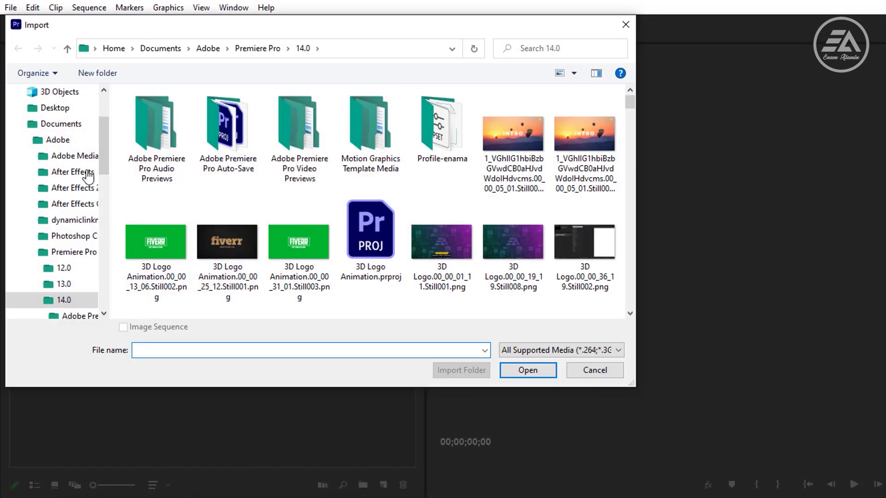
{"action": "left_click", "coordinate": [56, 109]}
{"action": "left_click", "coordinate": [439, 141]}
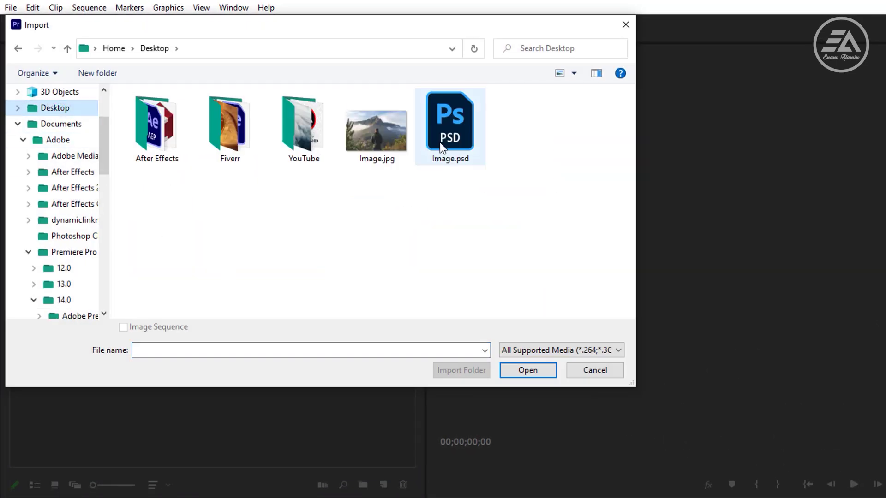
{"action": "left_click", "coordinate": [537, 369]}
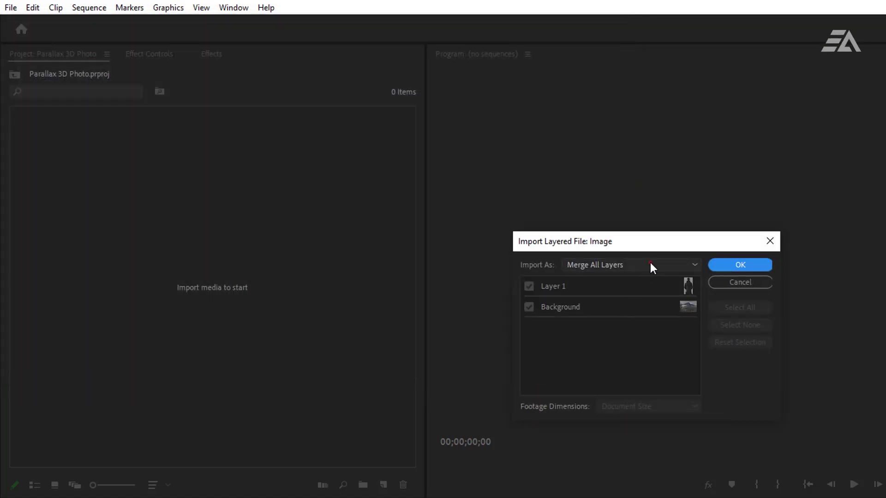
Import the PSD as Individual Layers and open the Image bin showing its layer clips
{"action": "left_click", "coordinate": [650, 264]}
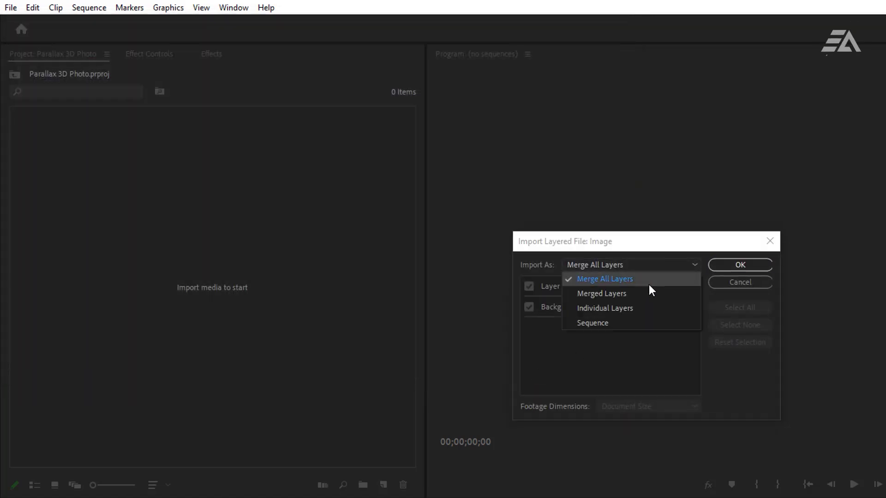
{"action": "left_click", "coordinate": [653, 309]}
{"action": "left_click", "coordinate": [750, 263]}
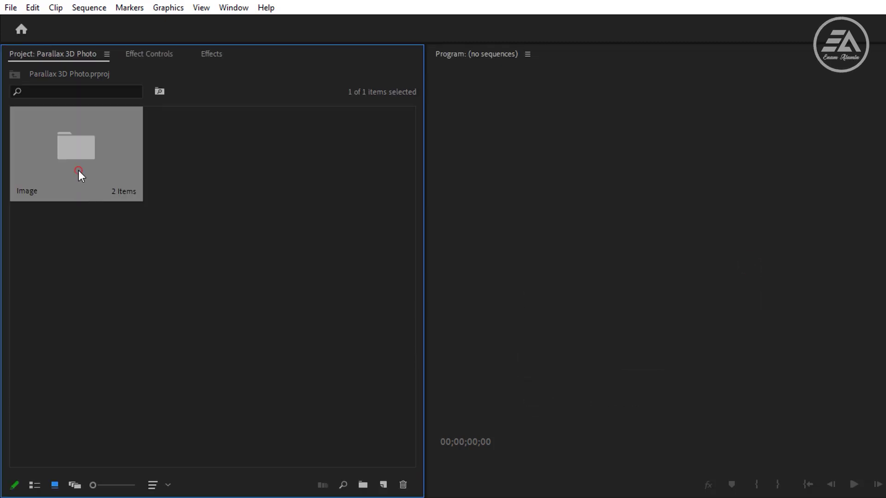
{"action": "double_click", "coordinate": [77, 173]}
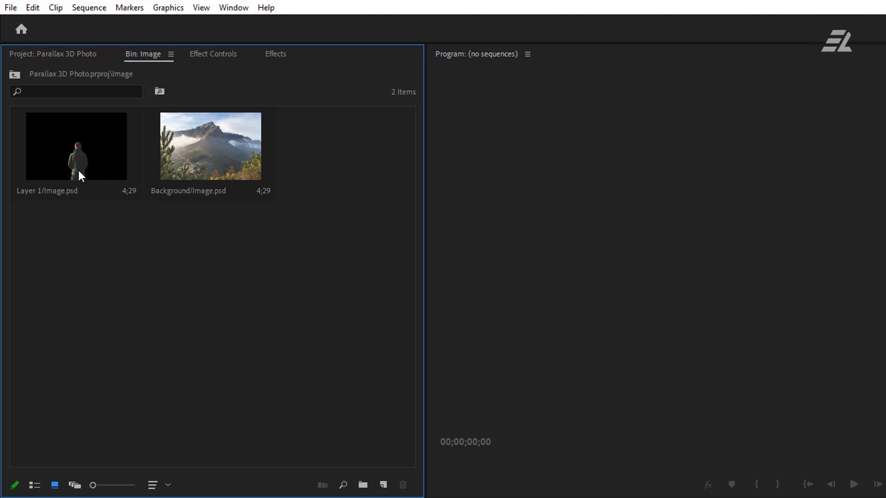
{"action": "right_click", "coordinate": [197, 148]}
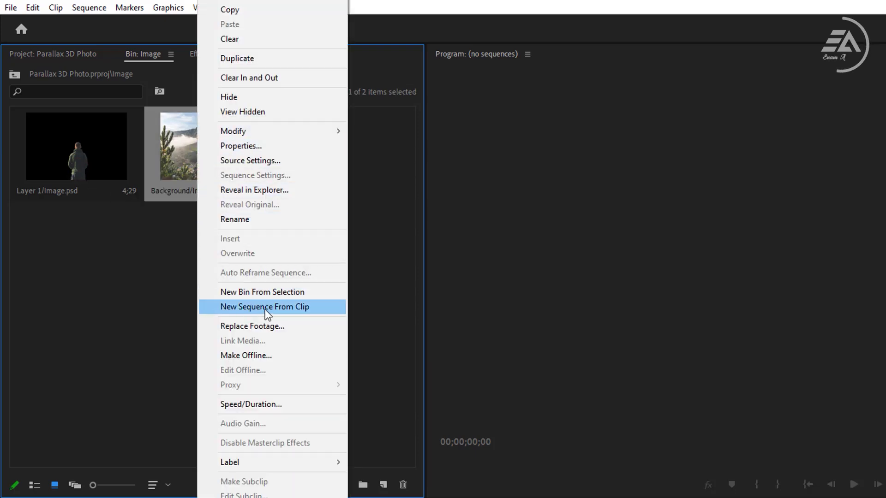
{"action": "left_click", "coordinate": [342, 308]}
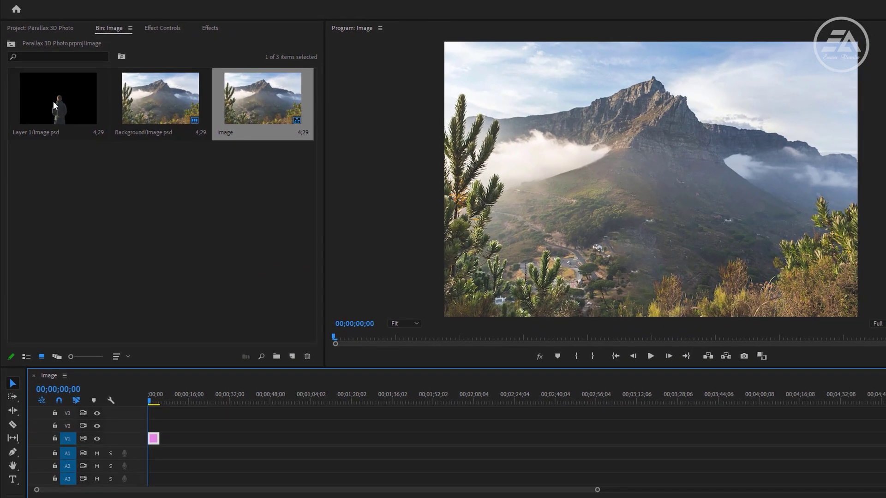
{"action": "left_click", "coordinate": [53, 102]}
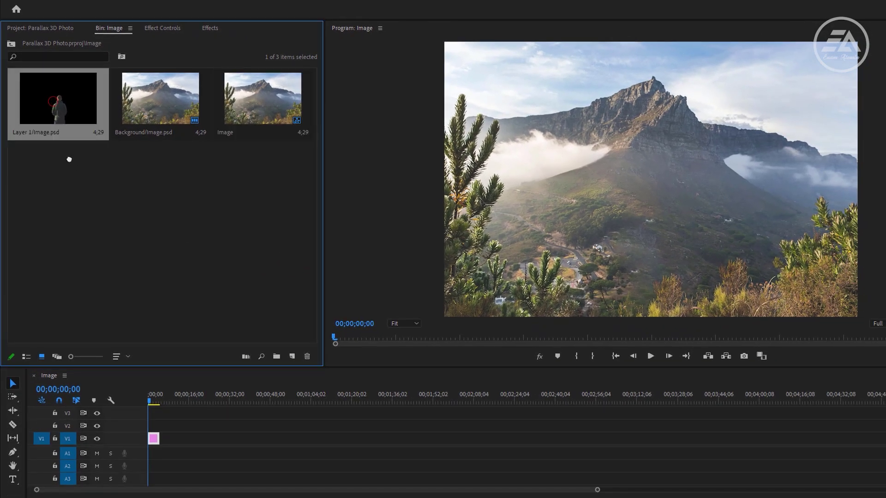
{"action": "left_click_drag", "start_coordinate": [156, 389], "coordinate": [152, 430]}
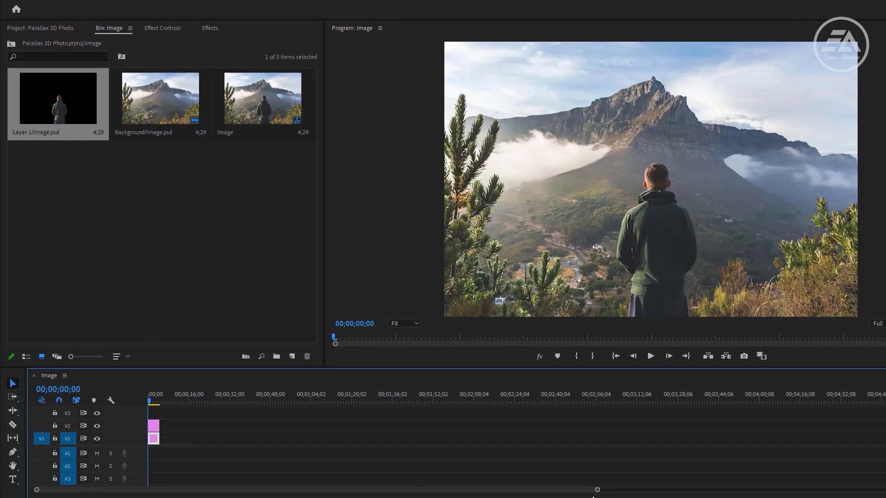
{"action": "left_click", "coordinate": [97, 426]}
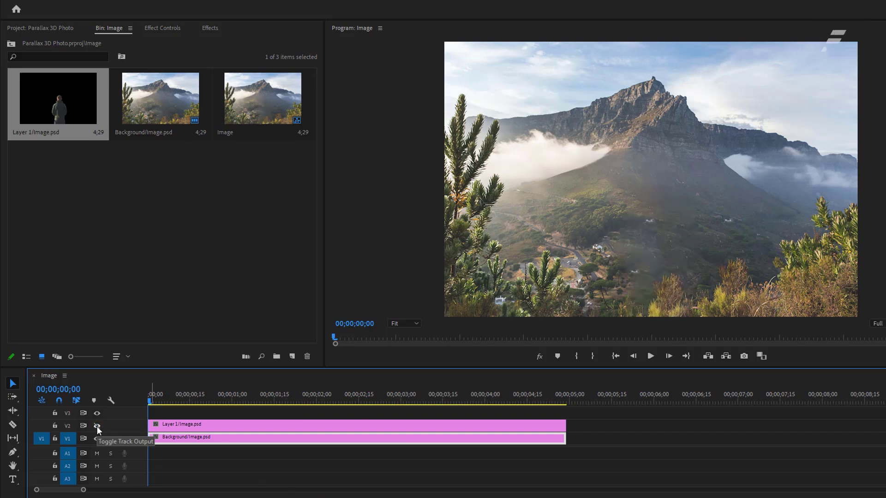
{"action": "left_click", "coordinate": [98, 427]}
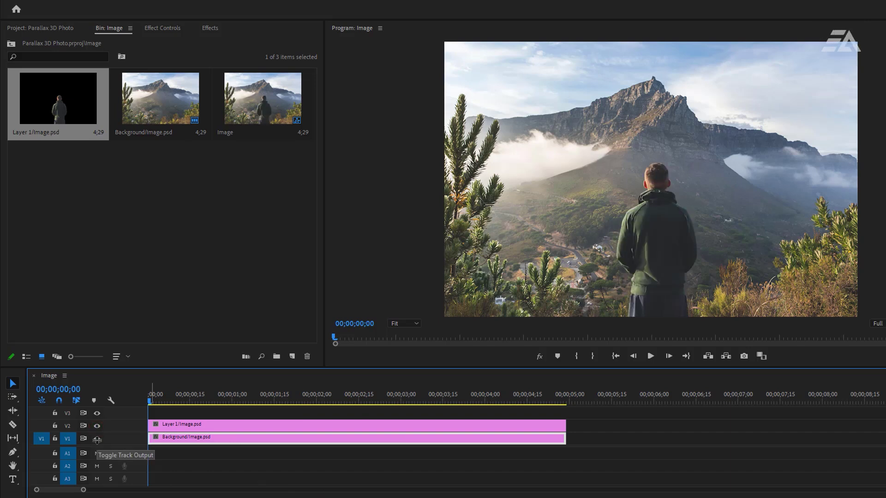
{"action": "left_click", "coordinate": [176, 425]}
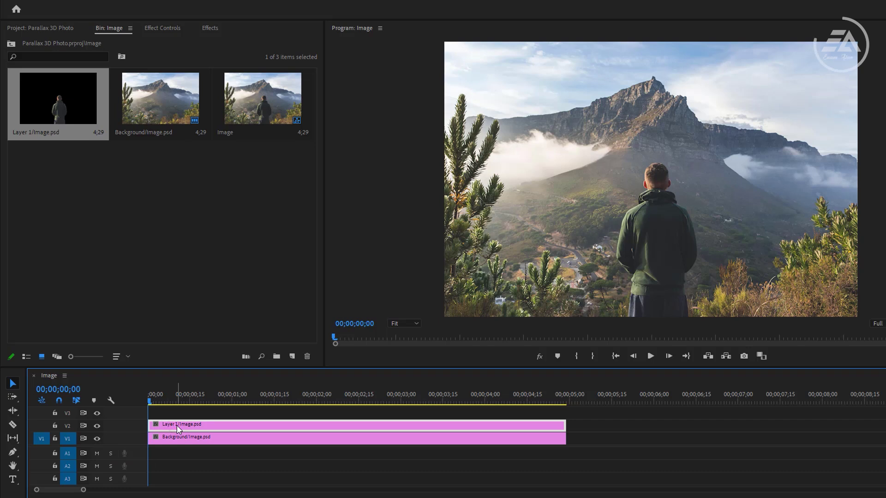
In Effect Controls, keyframe Layer 1's Scale from 100 at the start to 110 at the last frame
{"action": "left_click", "coordinate": [163, 28]}
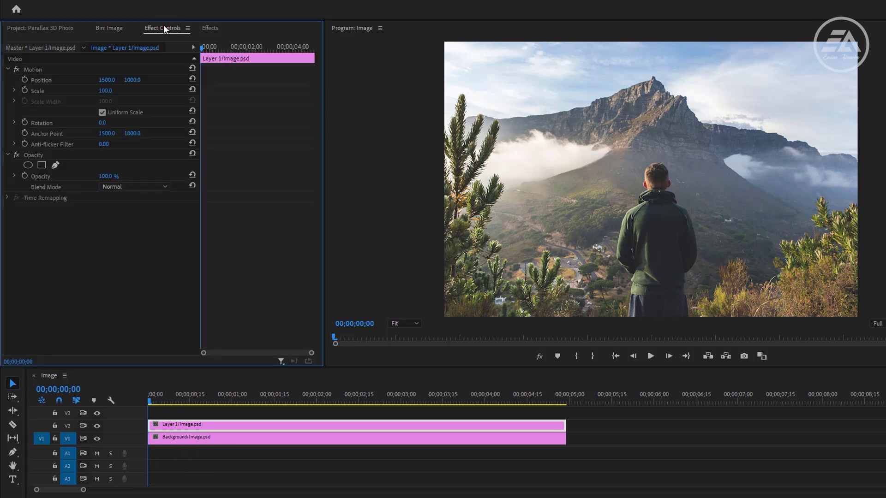
{"action": "left_click", "coordinate": [26, 89]}
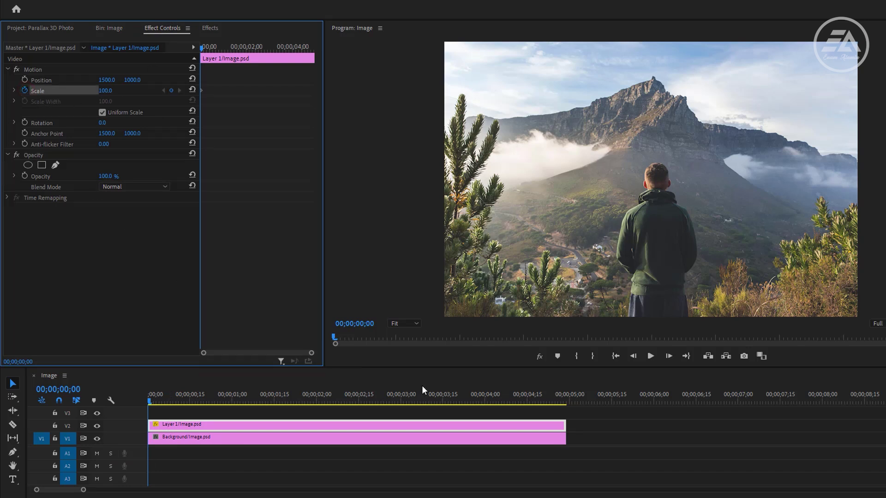
{"action": "left_click_drag", "start_coordinate": [553, 399], "coordinate": [568, 399]}
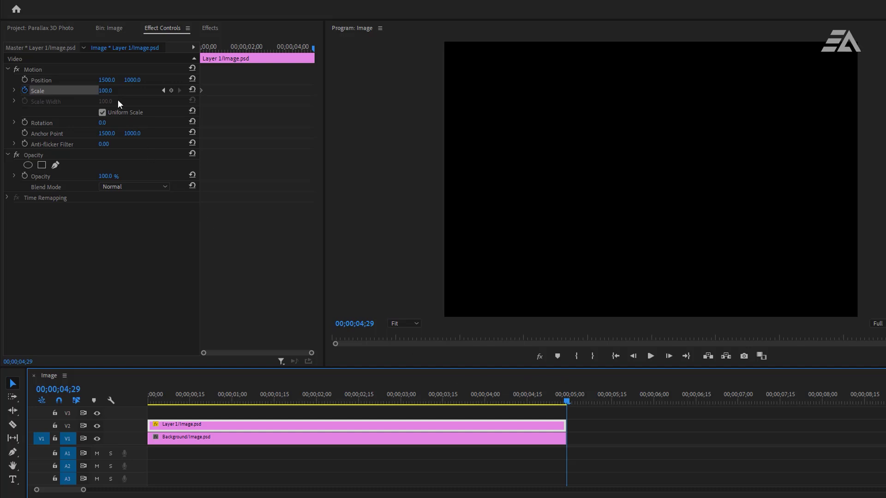
{"action": "left_click", "coordinate": [106, 89]}
{"action": "type", "text": "110"}
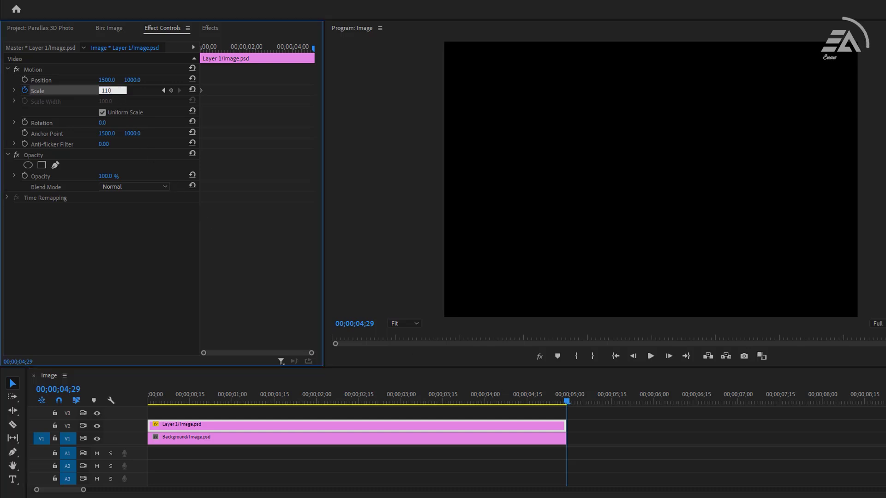
Keyframe the Background clip's Scale from 110 at the first frame to 100 at the end
{"action": "left_click", "coordinate": [247, 439]}
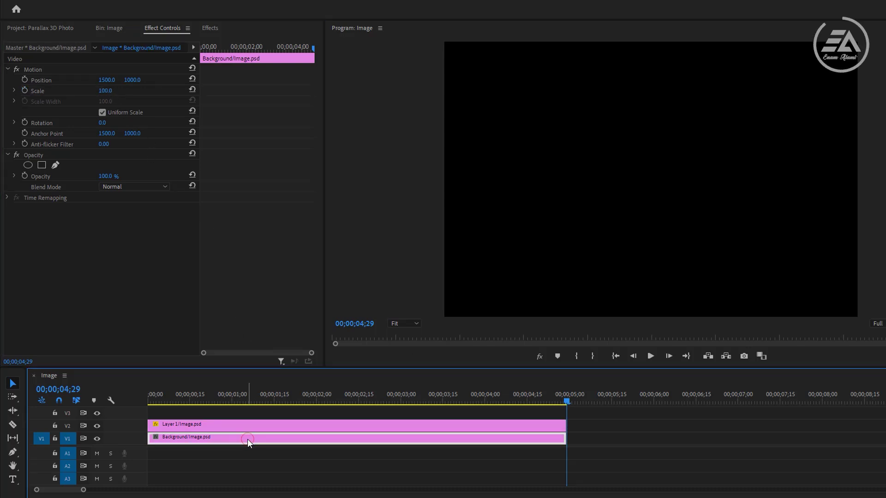
{"action": "left_click", "coordinate": [24, 90]}
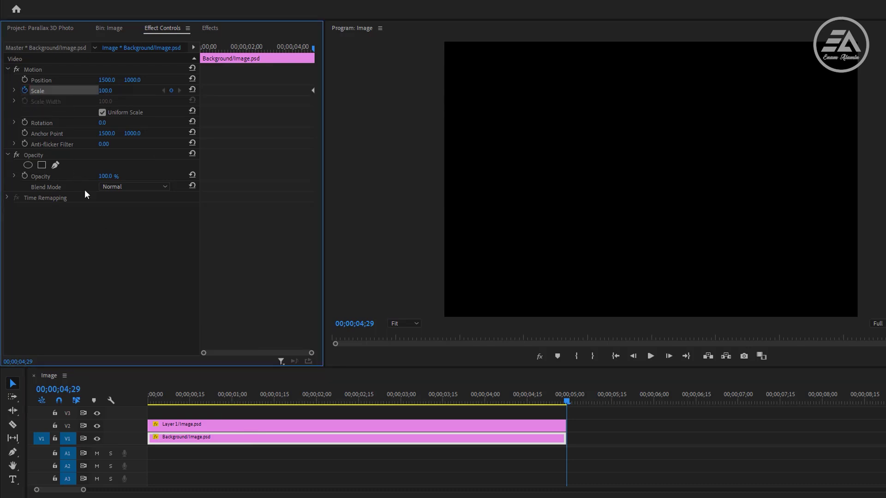
{"action": "left_click_drag", "start_coordinate": [155, 393], "coordinate": [131, 406]}
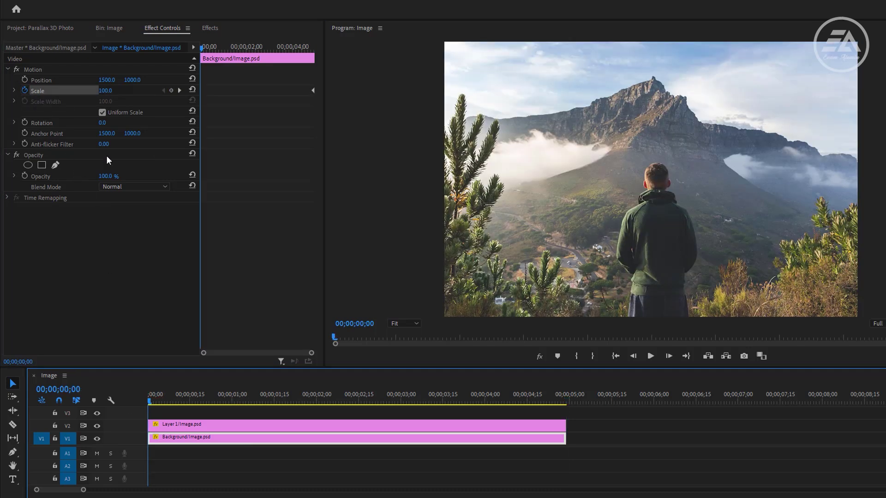
{"action": "left_click", "coordinate": [108, 90]}
{"action": "type", "text": "110"}
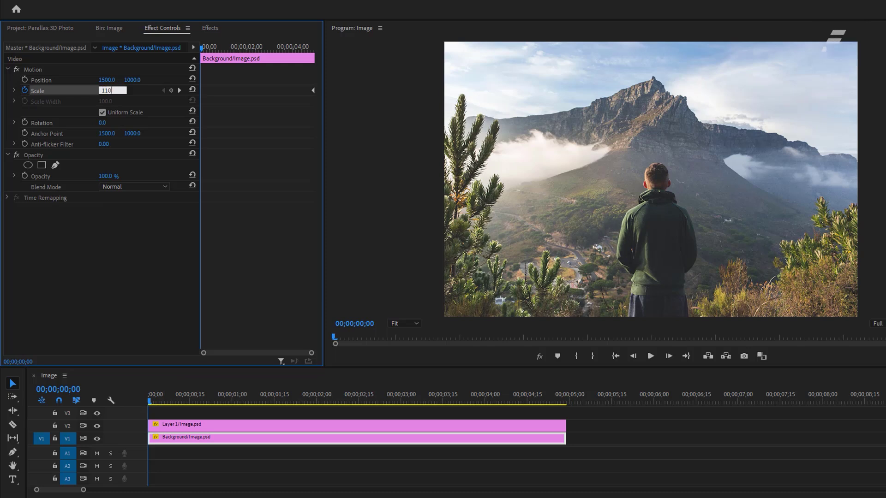
{"action": "key", "text": "Return"}
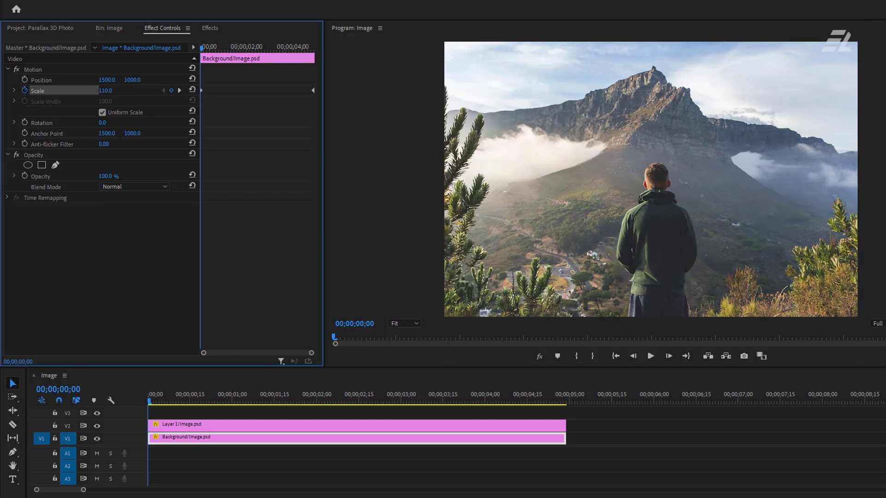
Play back the parallax animation, stop it, and open the Light Leaks folder in Explorer
{"action": "left_click", "coordinate": [649, 356]}
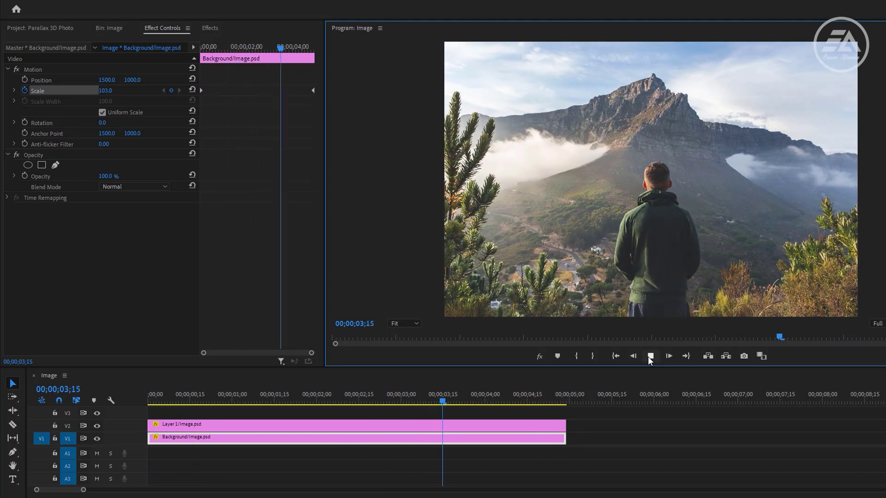
{"action": "left_click", "coordinate": [650, 356]}
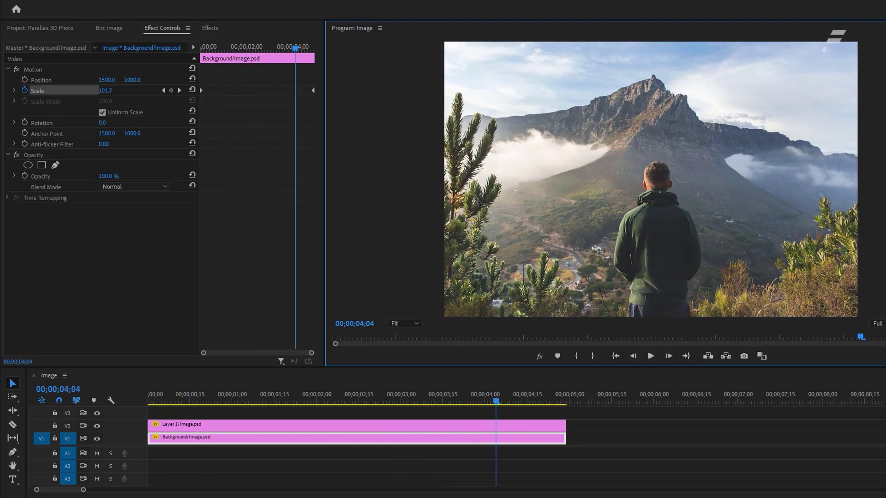
{"action": "left_click", "coordinate": [439, 497]}
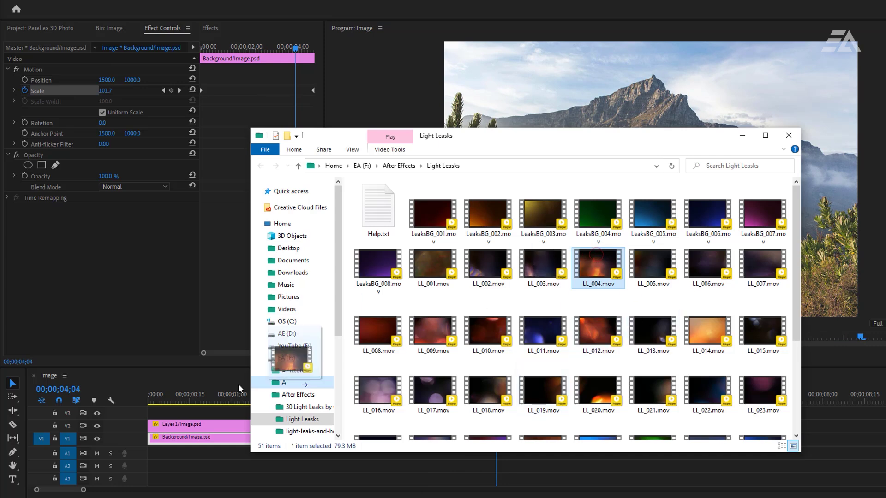
Place LL_004.mov on V3 at Scale 189 with Screen blend mode and 40% opacity
{"action": "left_click_drag", "start_coordinate": [603, 265], "coordinate": [148, 413]}
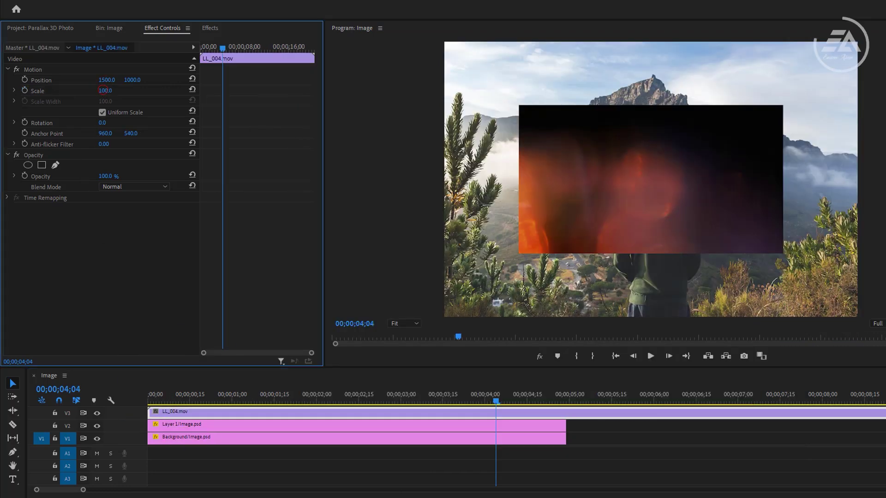
{"action": "left_click_drag", "start_coordinate": [104, 90], "coordinate": [173, 80]}
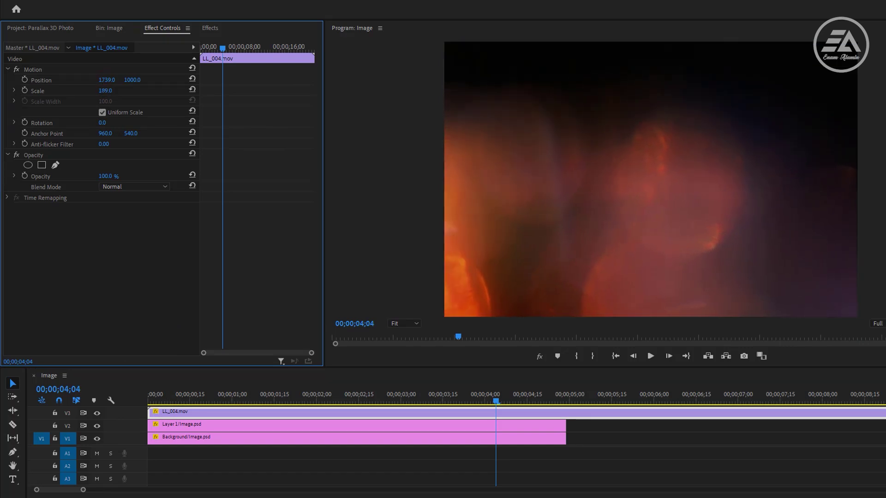
{"action": "left_click", "coordinate": [121, 188]}
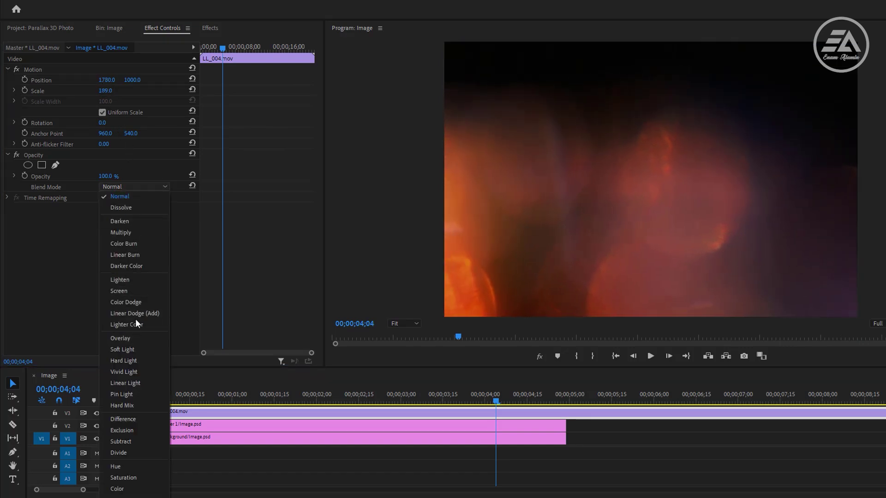
{"action": "left_click", "coordinate": [137, 292]}
{"action": "left_click", "coordinate": [104, 177]}
{"action": "type", "text": "40"}
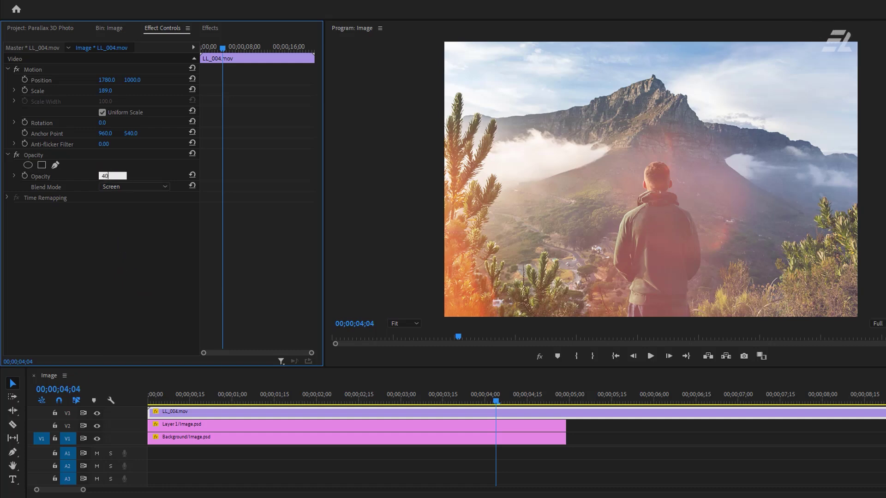
{"action": "key", "text": "Return"}
{"action": "key", "text": "Home"}
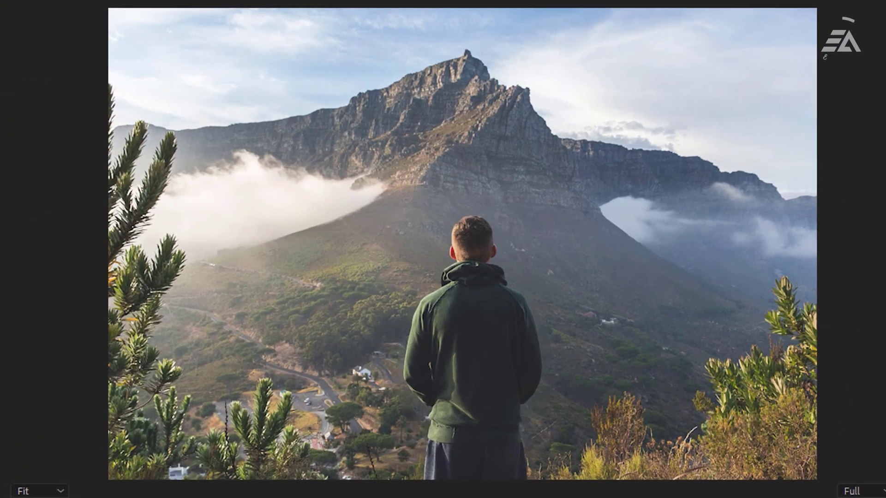